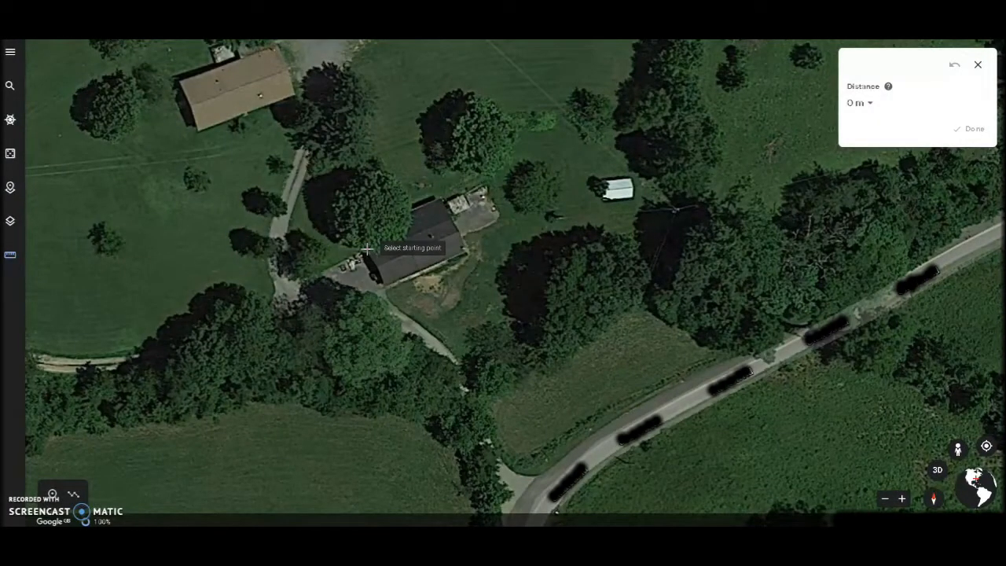
Measure a multi-point path from the dark-roofed house's west corner, curving northeast around the trees to the tree cluster beyond the white shed.
left_click(366, 249)
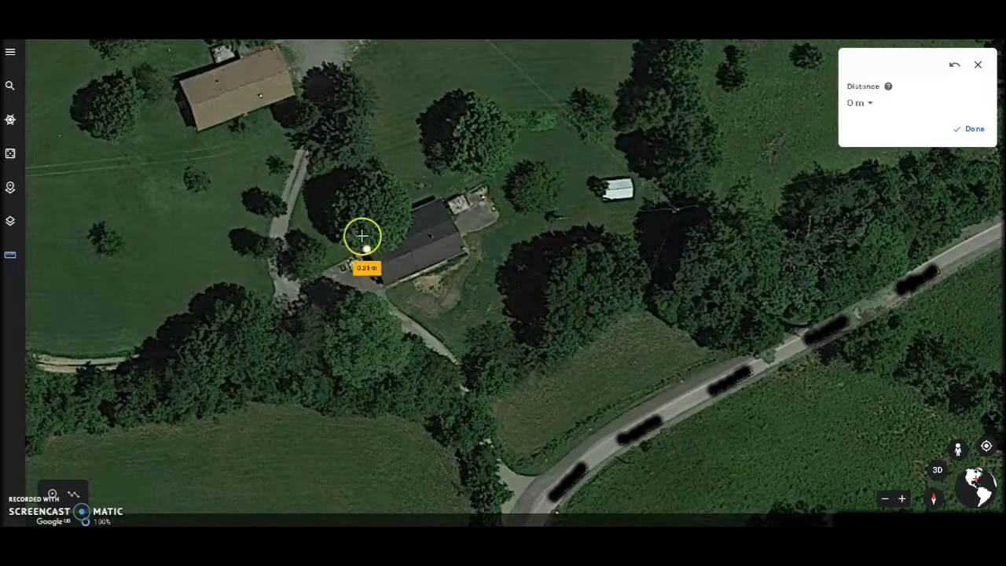
left_click(357, 226)
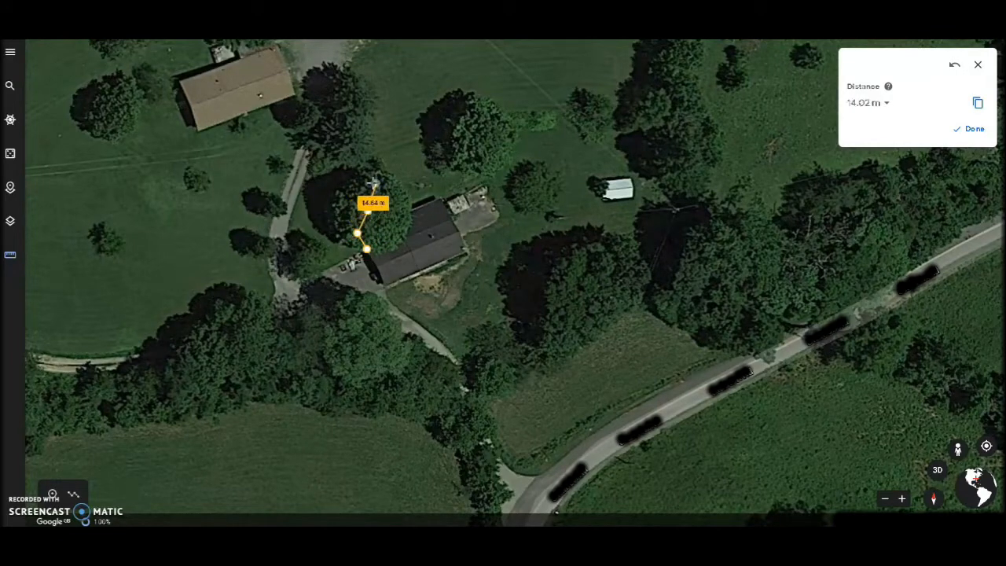
left_click(375, 183)
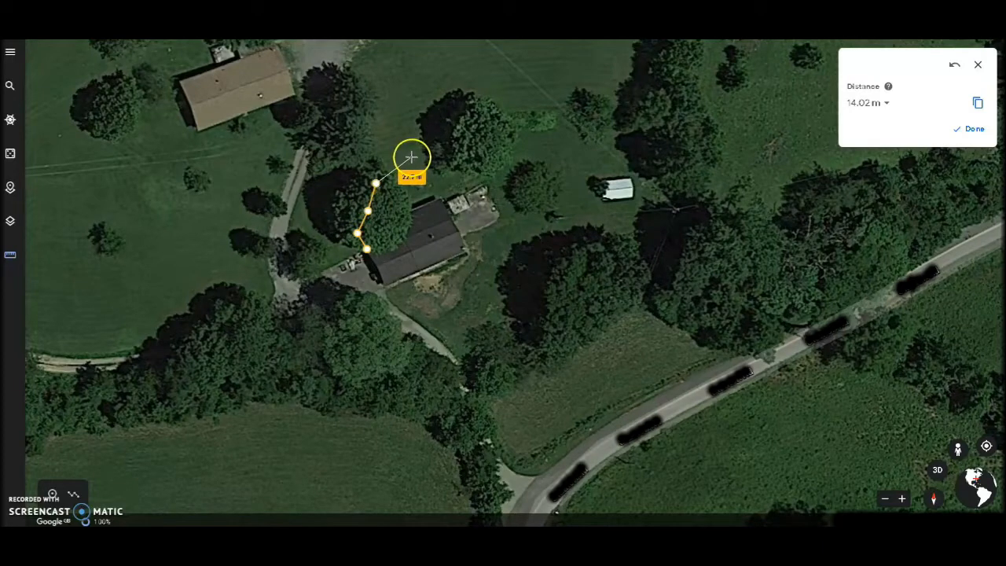
left_click(411, 158)
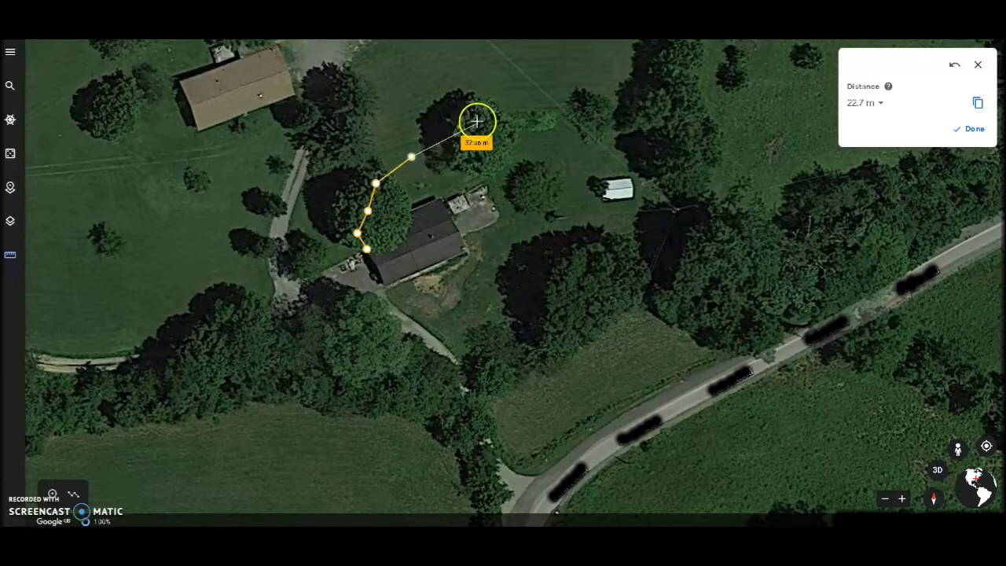
left_click(478, 120)
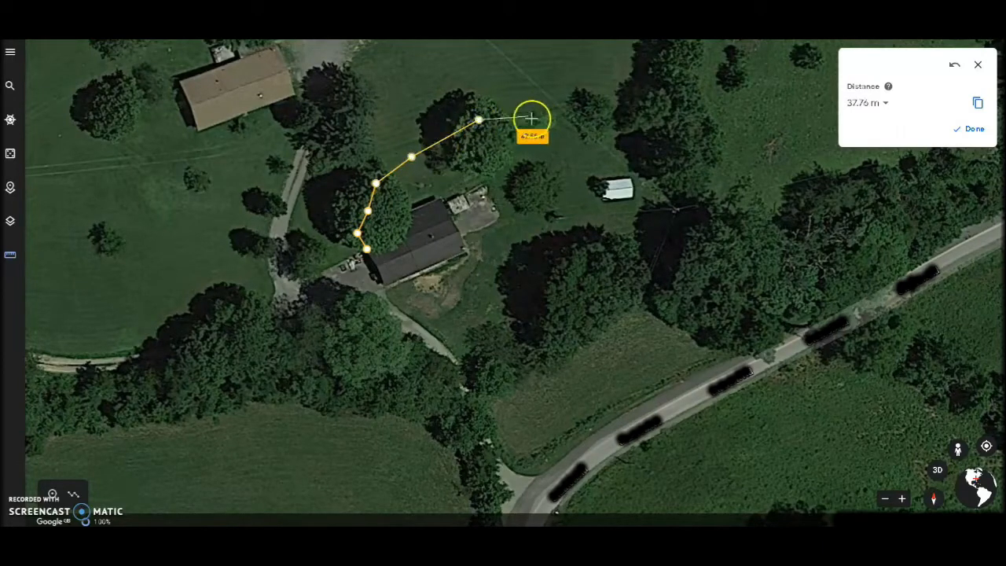
left_click(592, 115)
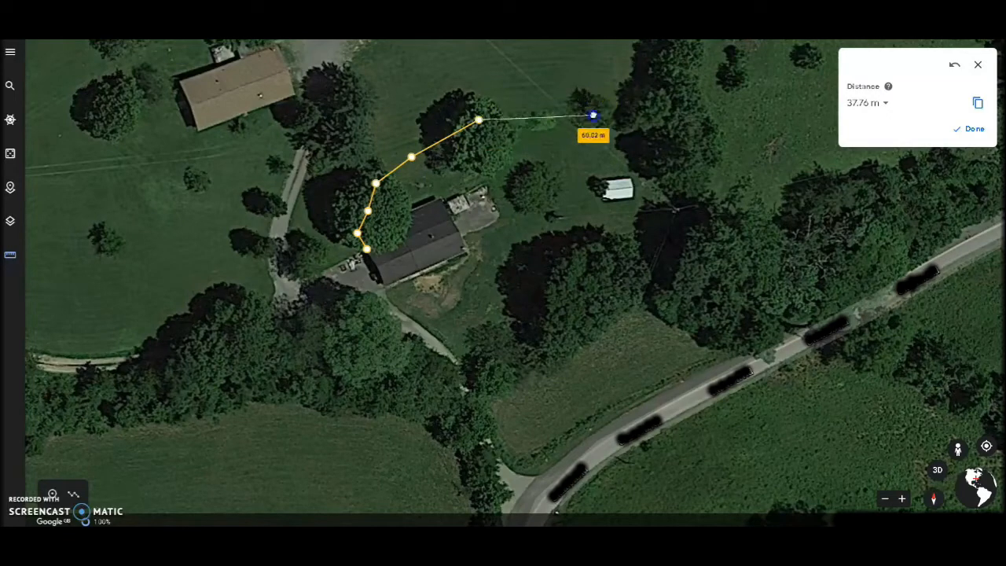
left_click(667, 114)
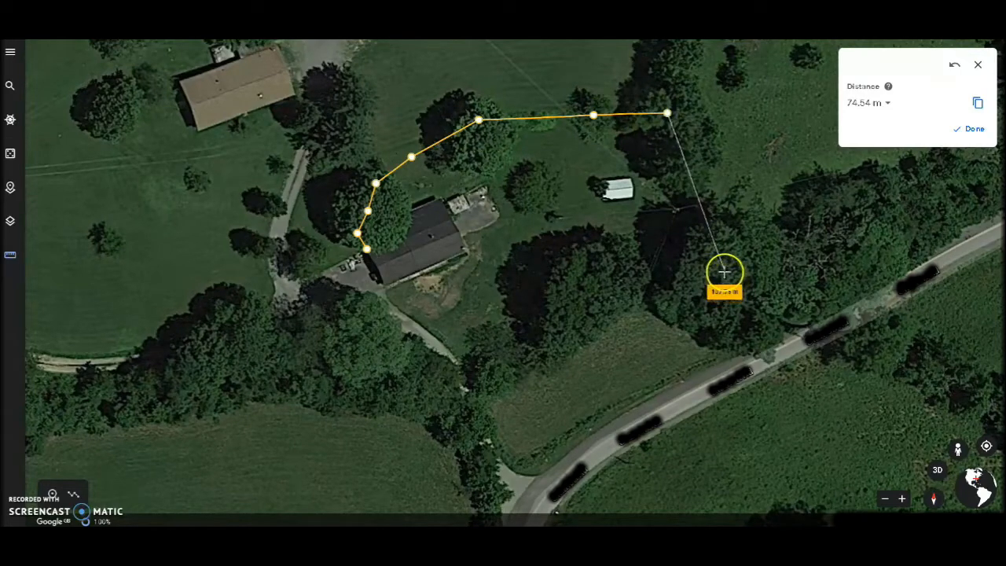
Extend the measured path south into the woods, west along the tree line and up to the house's patio, and finish the measurement.
left_click(712, 237)
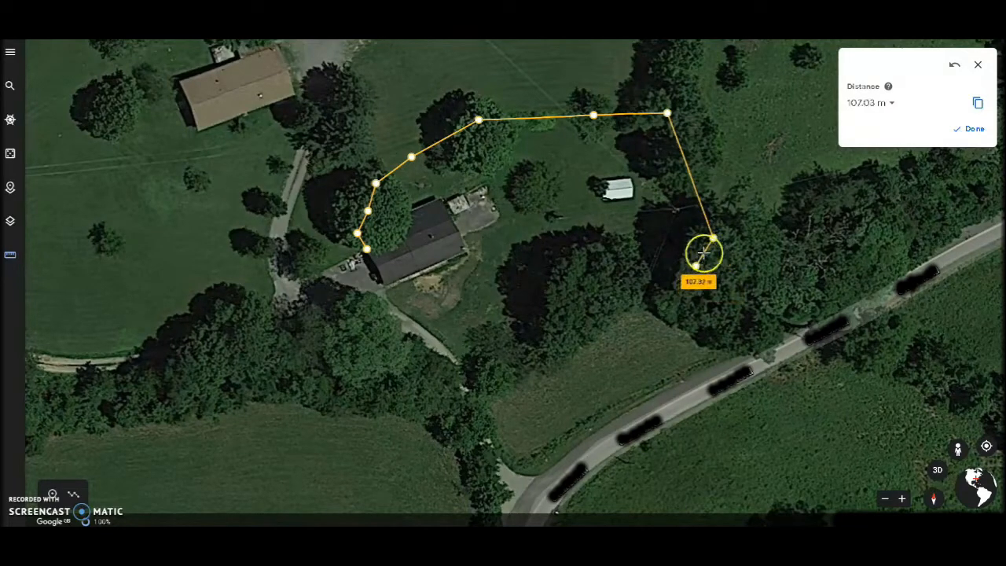
left_click(649, 260)
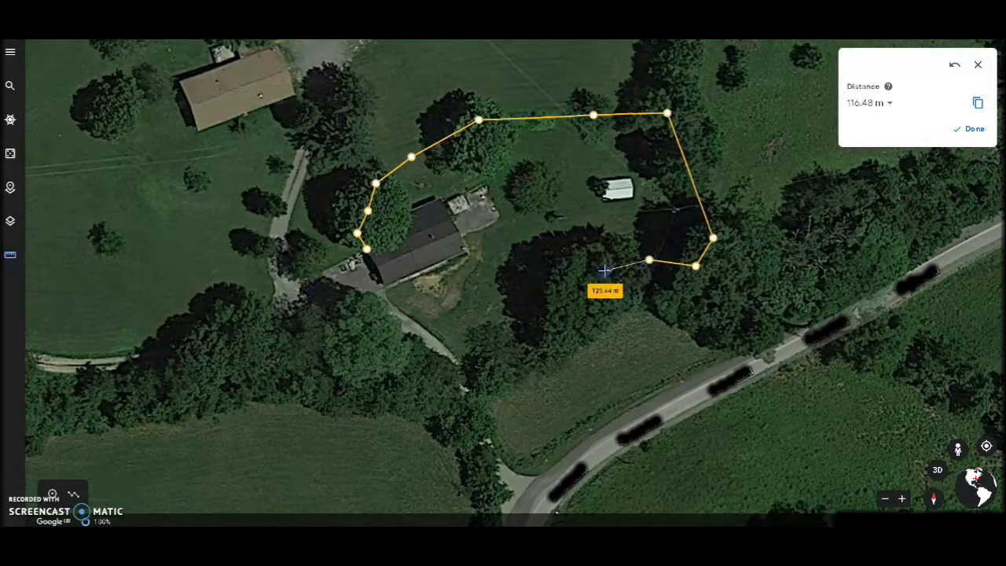
left_click(604, 271)
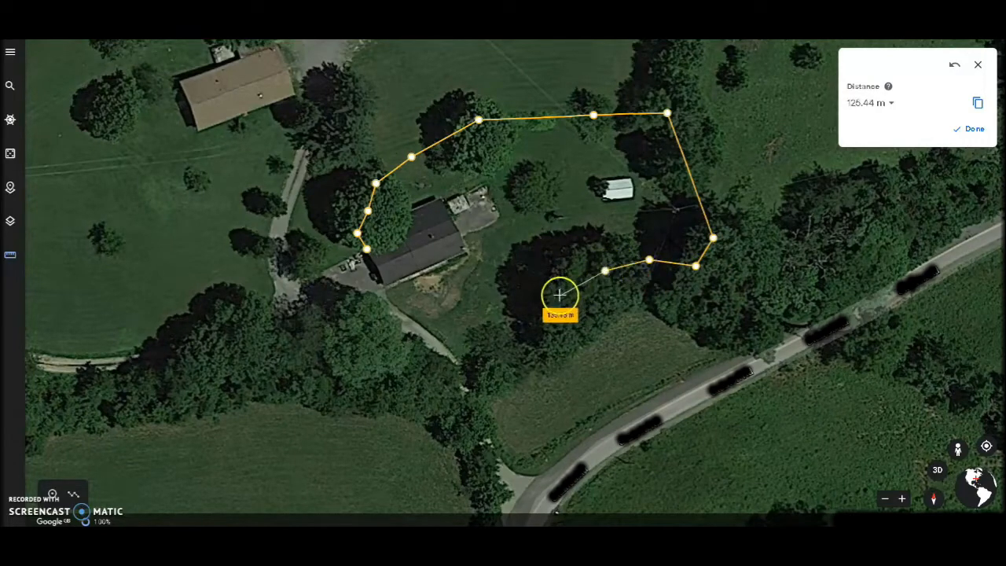
left_click(558, 295)
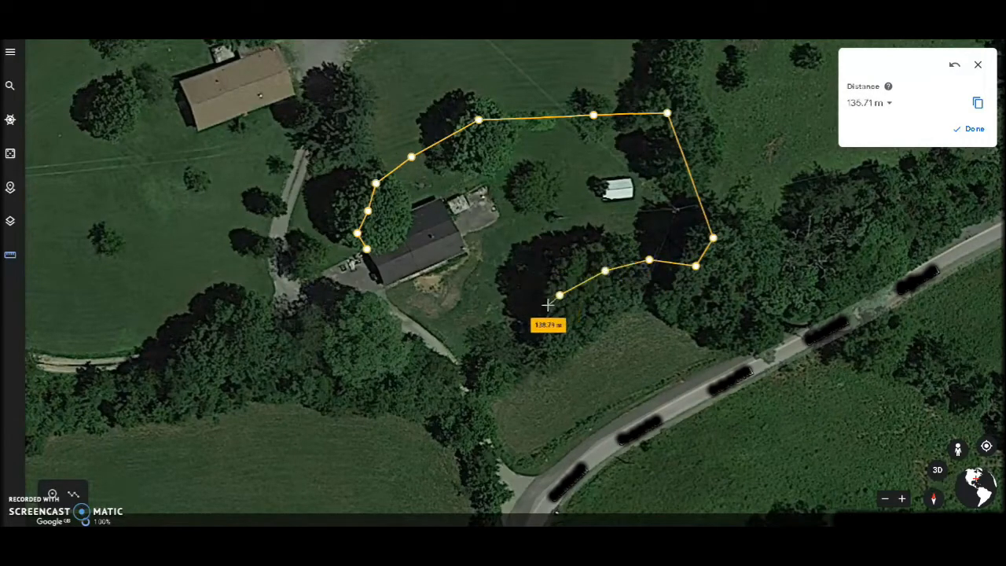
left_click(552, 302)
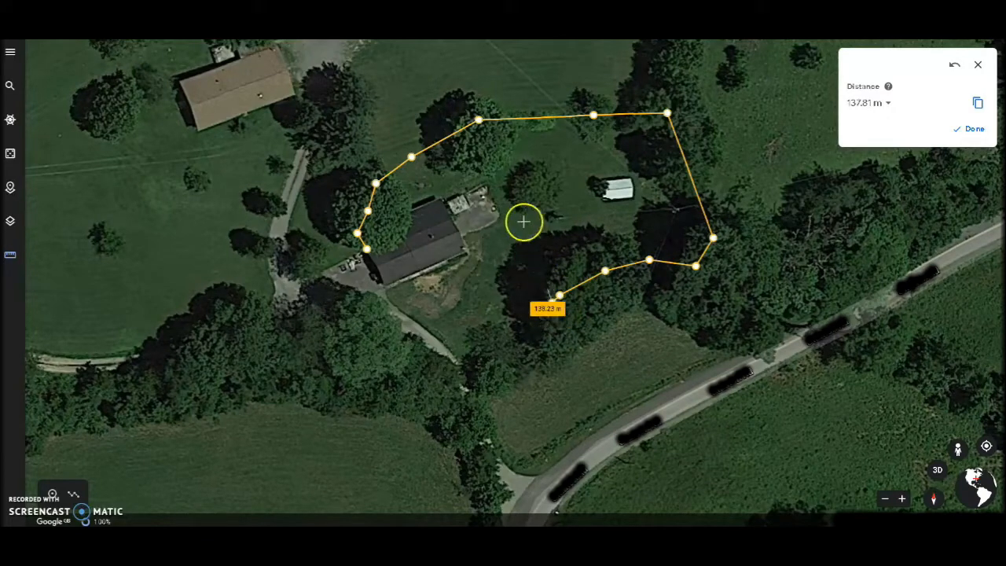
left_click(486, 178)
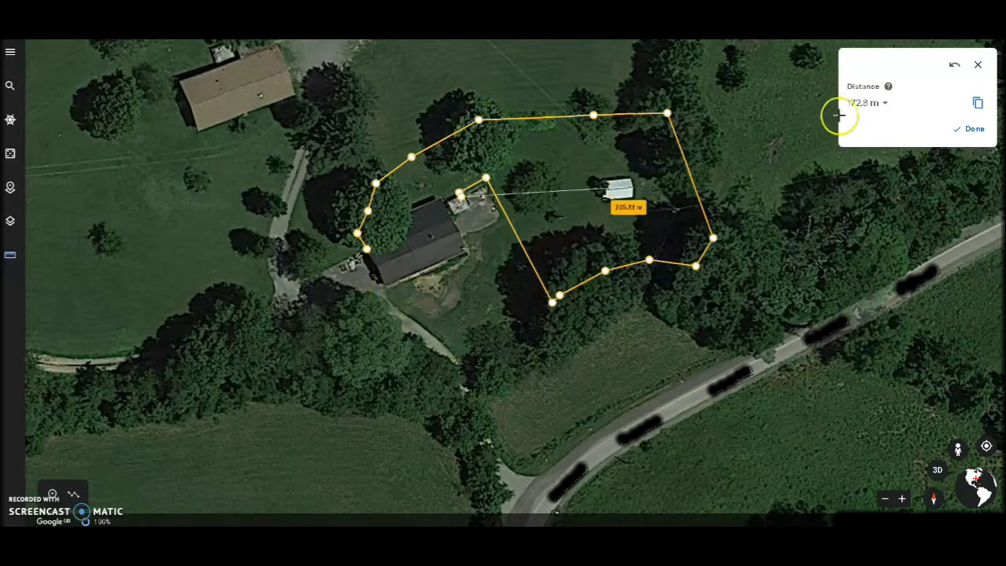
left_click(969, 129)
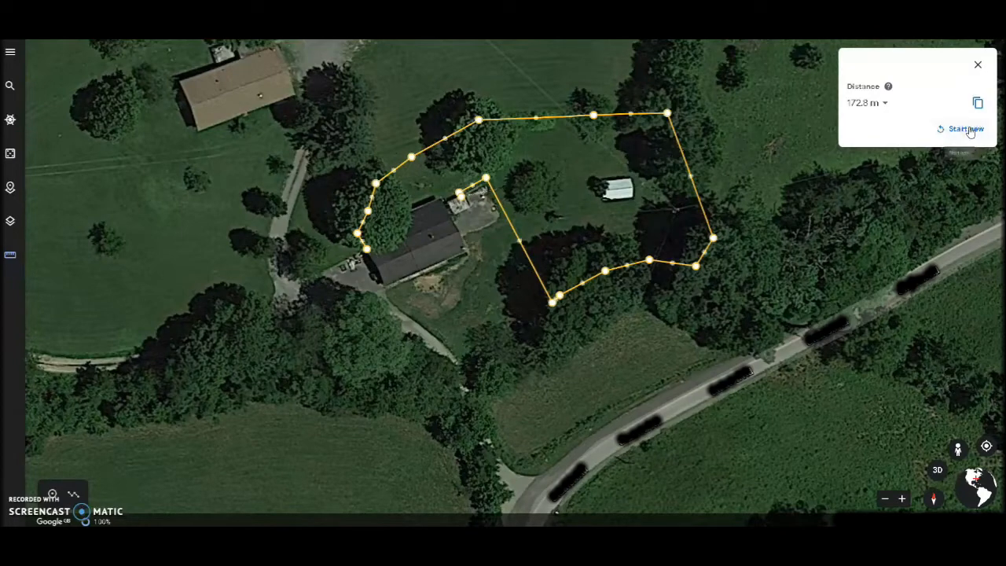
Start a new distance measurement from the house's south corner, following the walkway southeast and turning northeast into the trees.
left_click(967, 129)
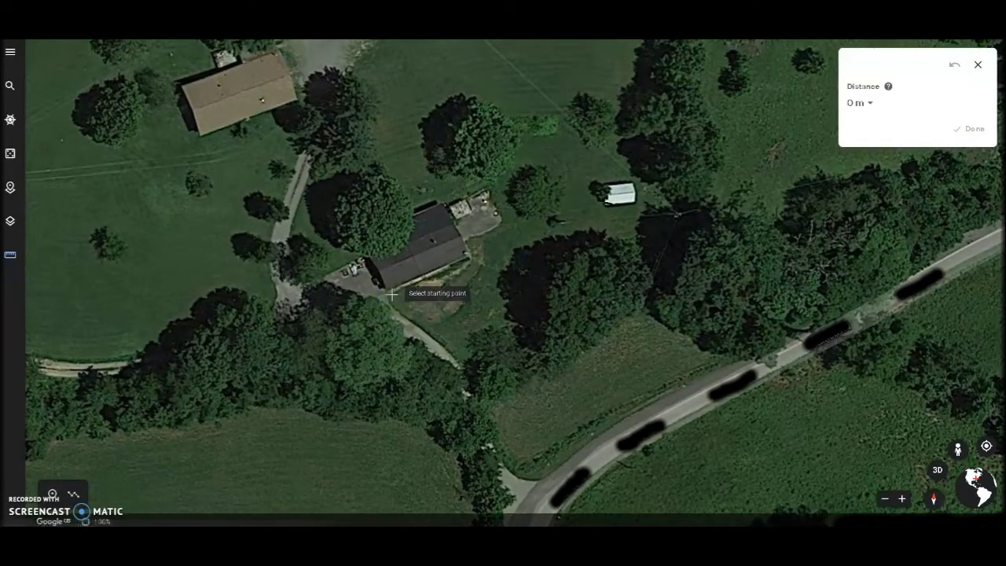
left_click(392, 294)
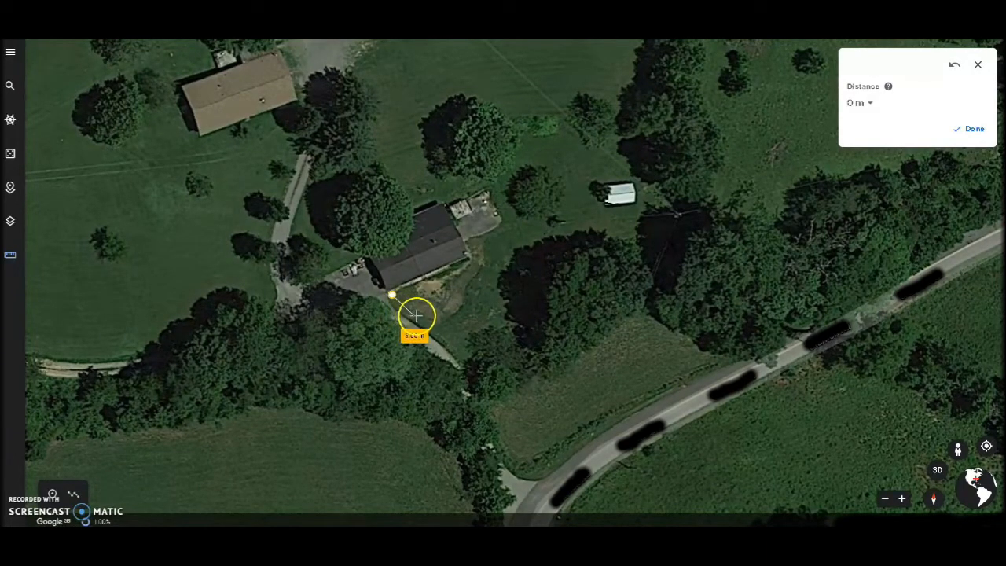
left_click(416, 313)
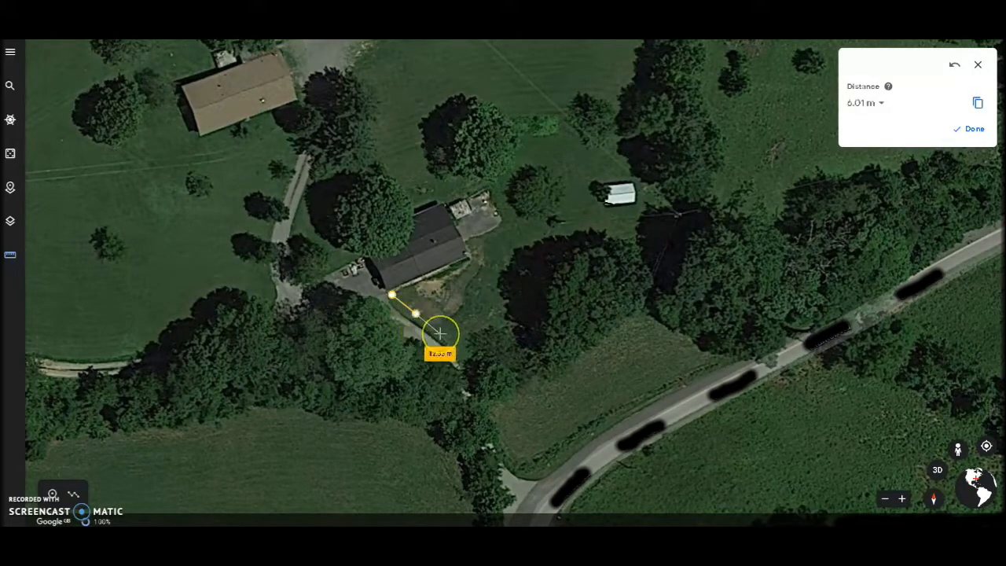
left_click(439, 334)
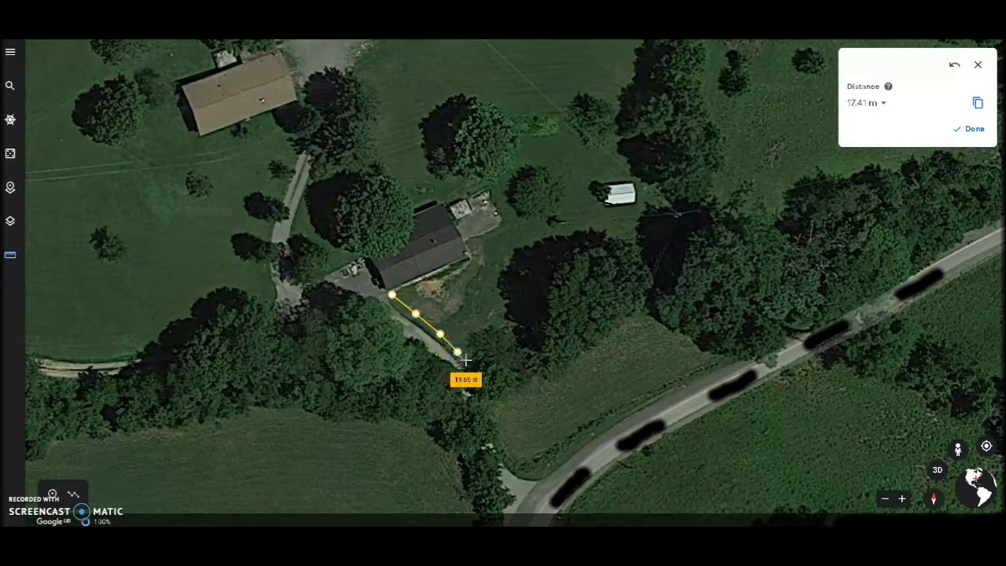
left_click(485, 359)
left_click(480, 360)
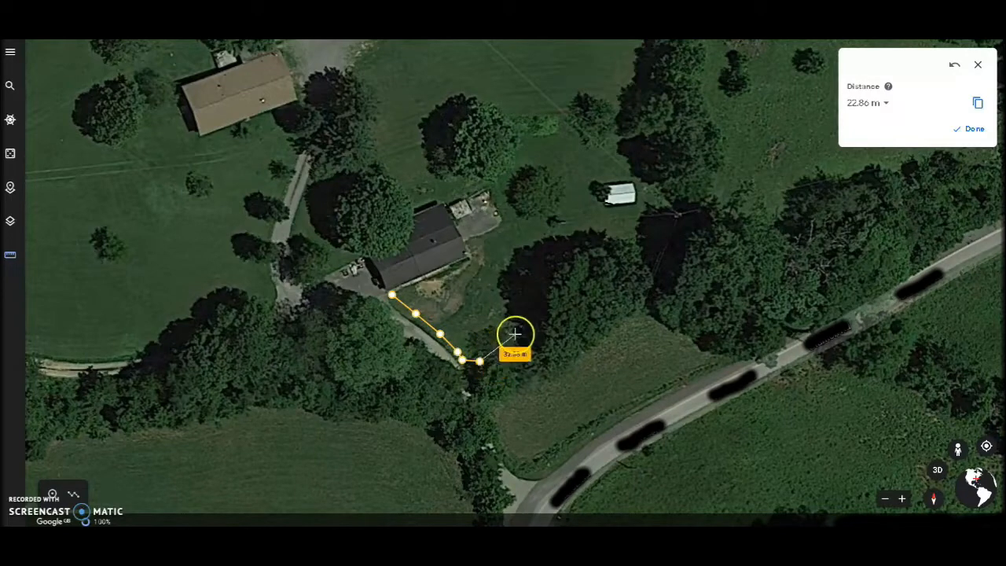
left_click(515, 335)
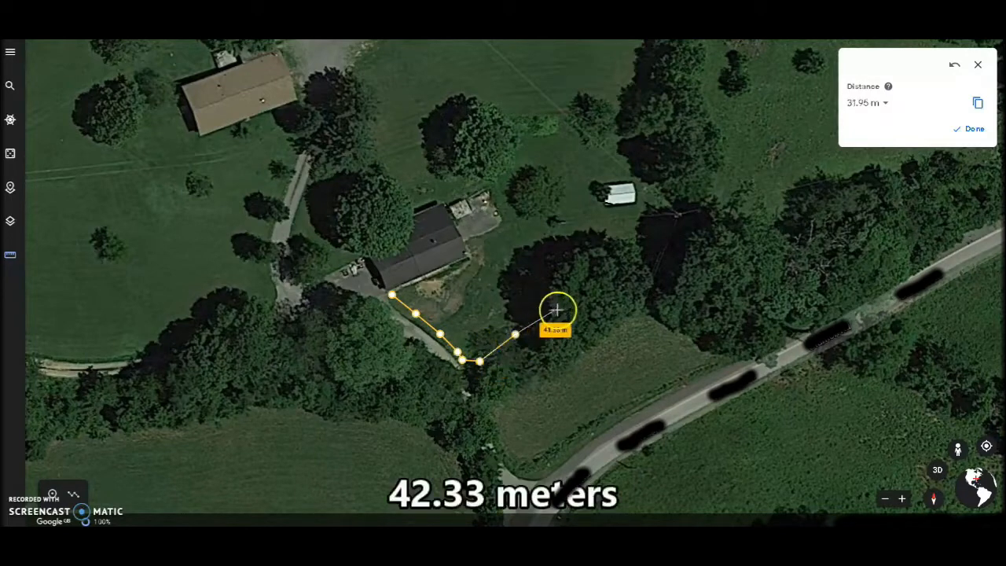
left_click(558, 306)
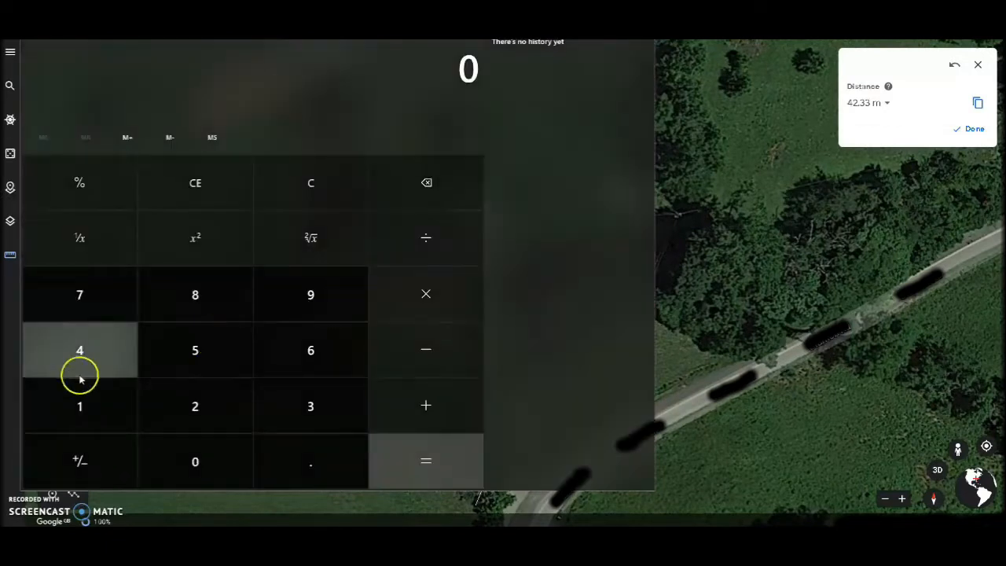
Switch to the calculator, add 46 and 12, and divide the sum by 12.
left_click(81, 345)
left_click(327, 352)
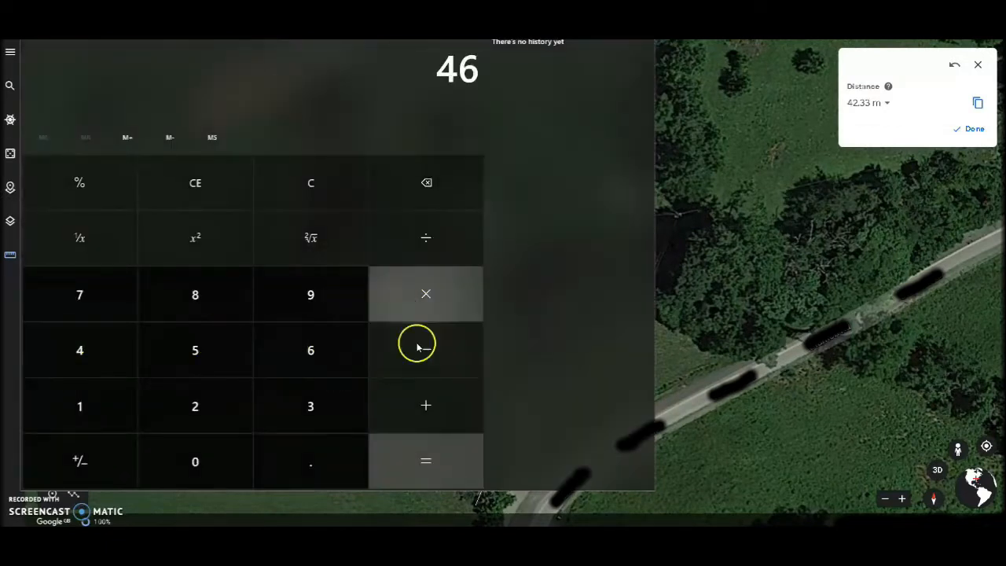
left_click(108, 409)
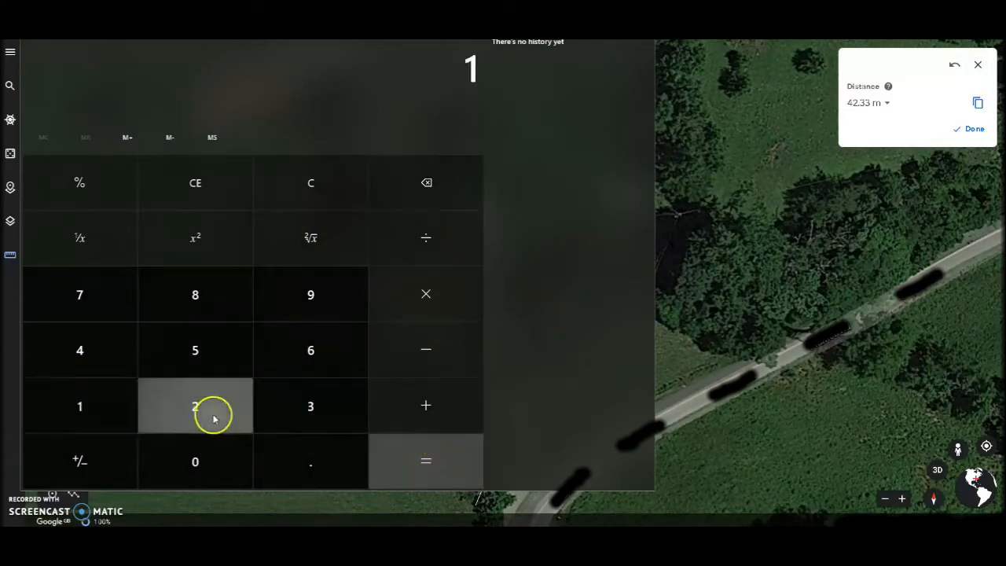
left_click(213, 415)
left_click(421, 468)
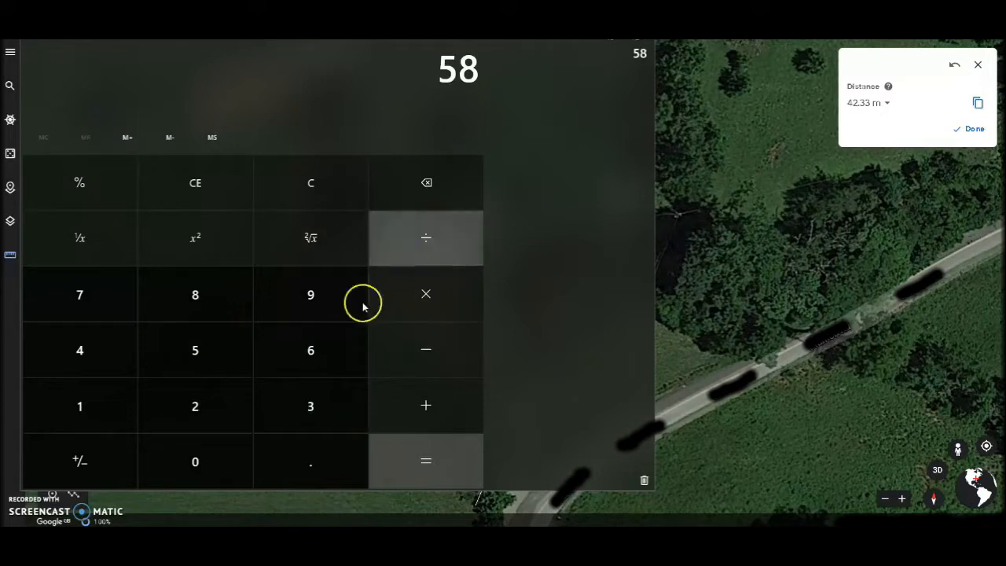
left_click(84, 404)
left_click(189, 414)
left_click(427, 464)
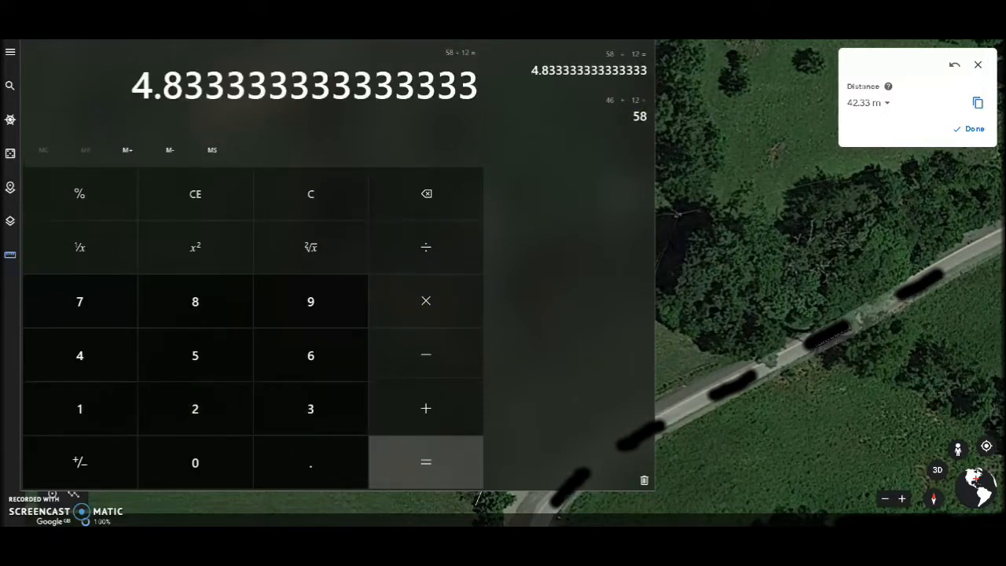
Return from the calculator to Google Earth and close the distance measurement.
left_click(599, 26)
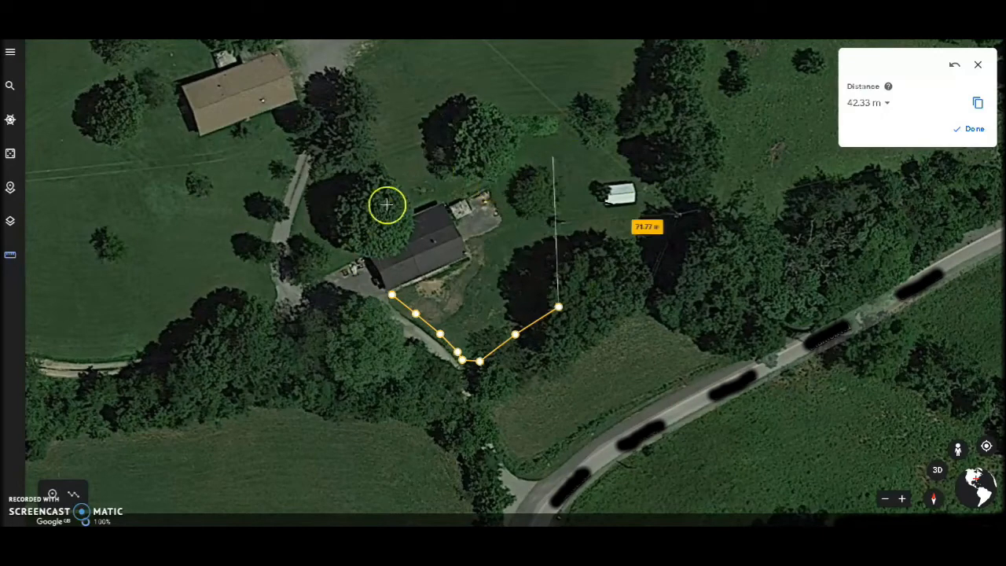
left_click(392, 294)
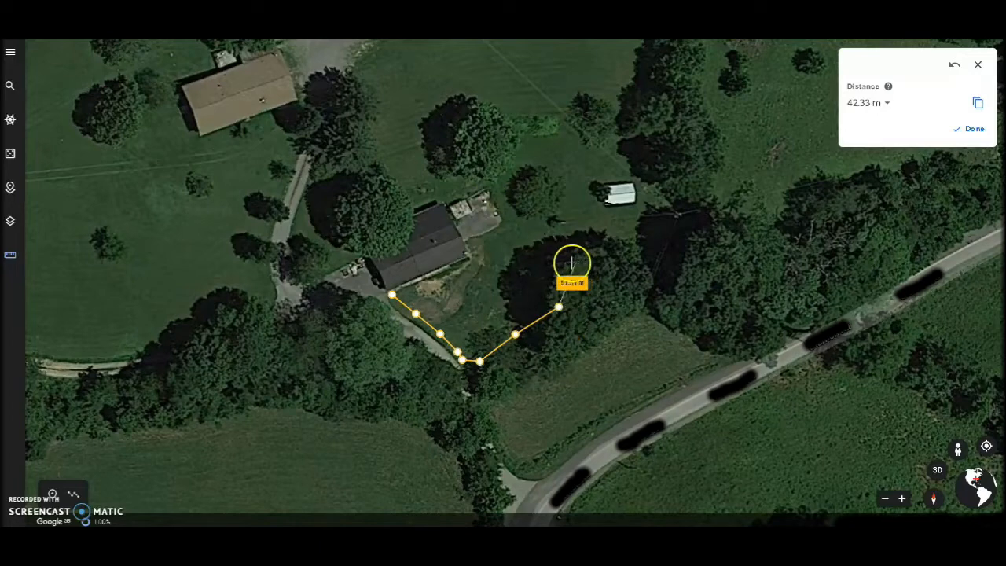
key("Escape")
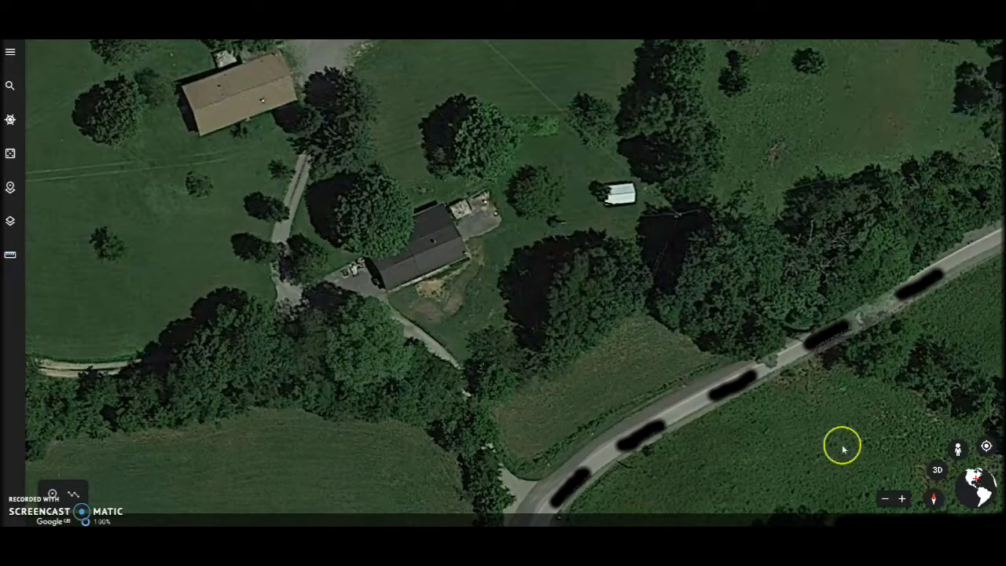